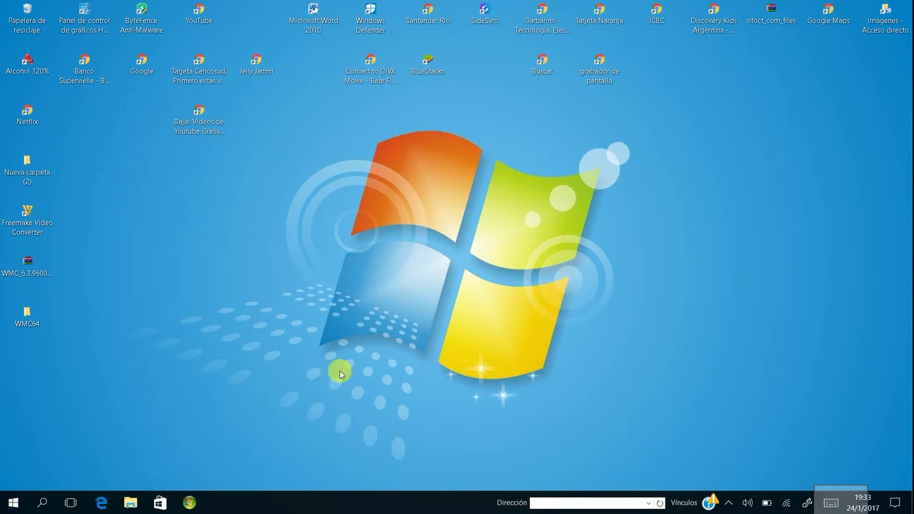
{"action": "right_click", "coordinate": [836, 500]}
{"action": "left_click", "coordinate": [625, 508]}
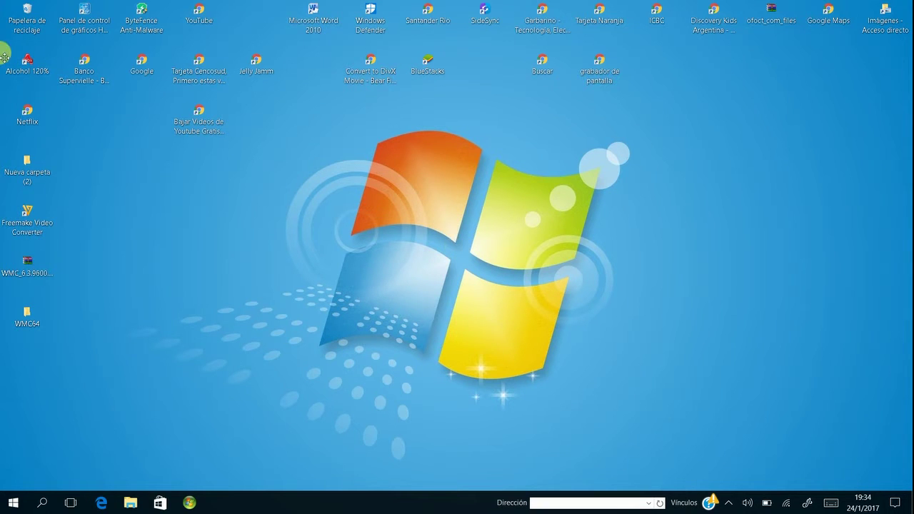
Step: Open the Sistema information window to check the processor and system type, and close it
{"action": "right_click", "coordinate": [12, 509]}
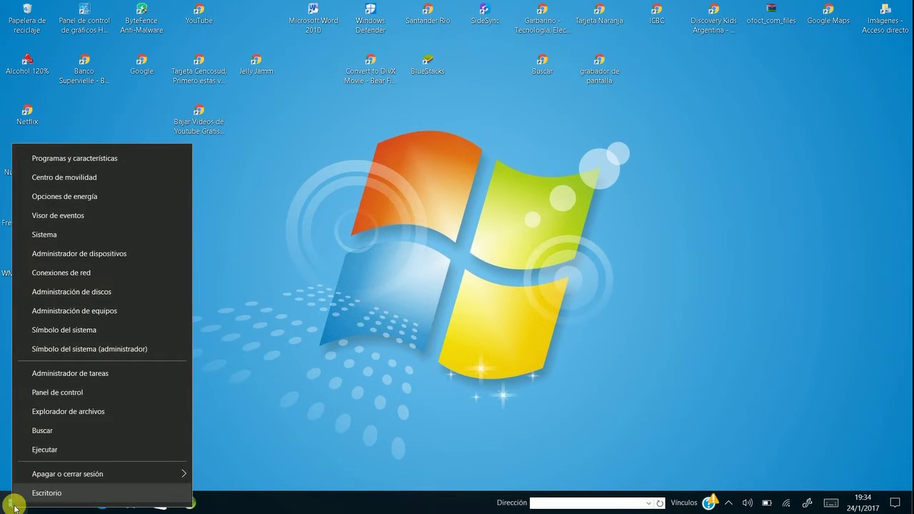
{"action": "left_click", "coordinate": [89, 239]}
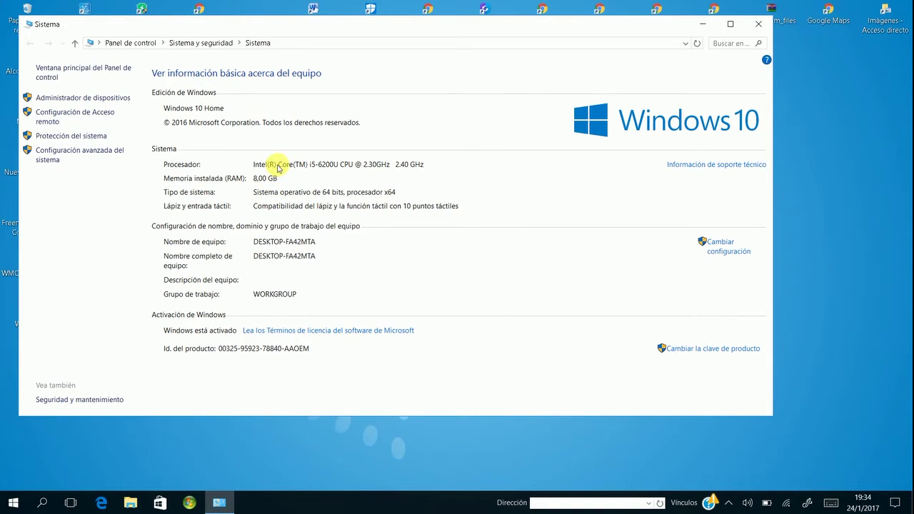
{"action": "left_click", "coordinate": [761, 27]}
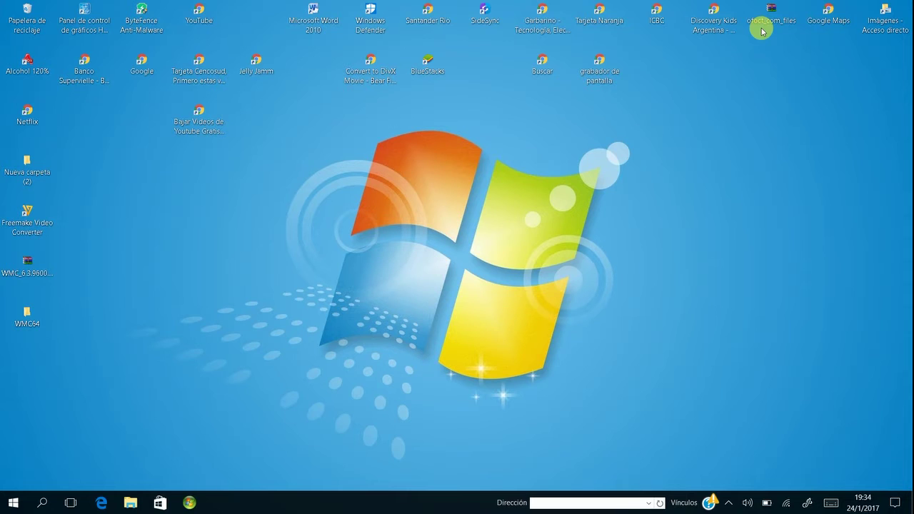
Step: Delete the WMC64 folder from the desktop, confirming its move to the recycle bin
{"action": "left_click", "coordinate": [28, 309]}
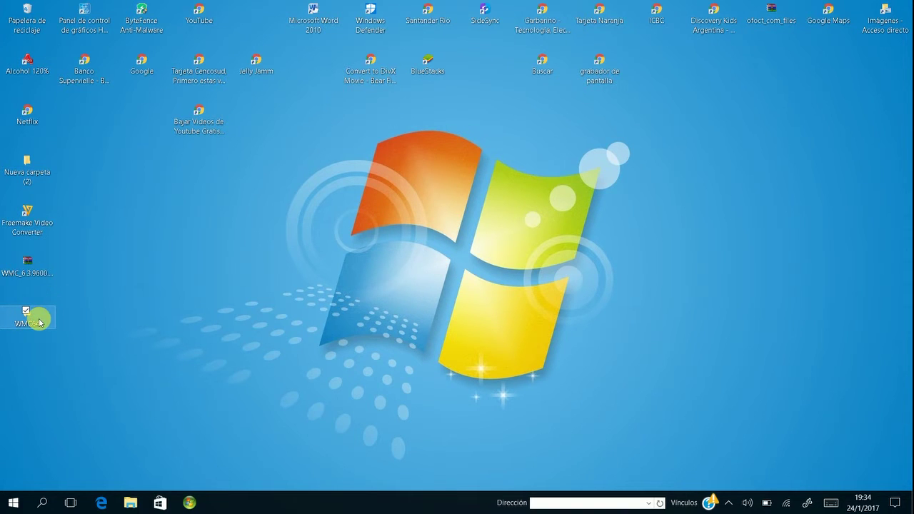
{"action": "left_click", "coordinate": [39, 323]}
{"action": "left_click", "coordinate": [37, 308]}
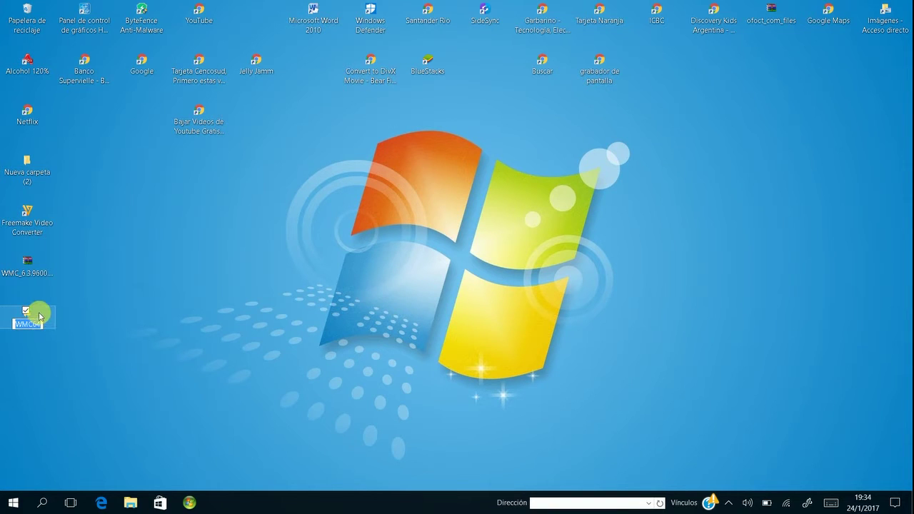
{"action": "right_click", "coordinate": [36, 311]}
{"action": "left_click", "coordinate": [39, 273]}
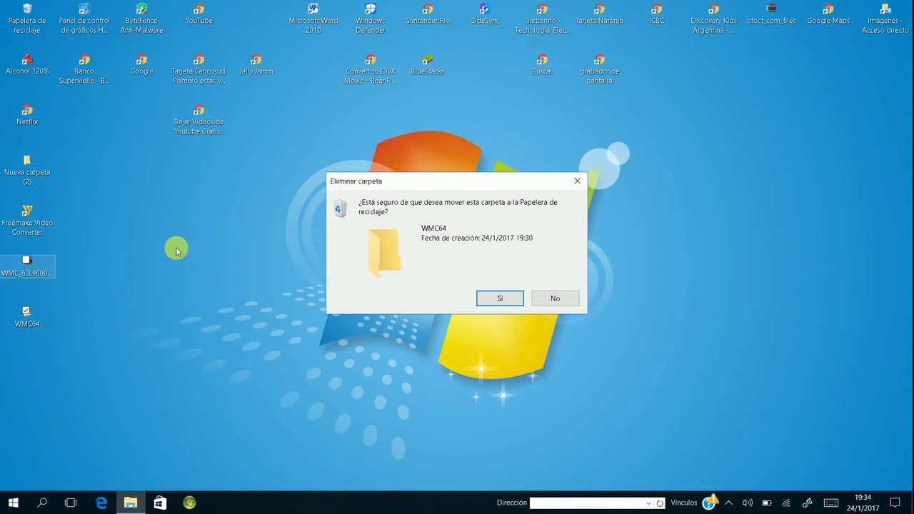
{"action": "left_click", "coordinate": [514, 304]}
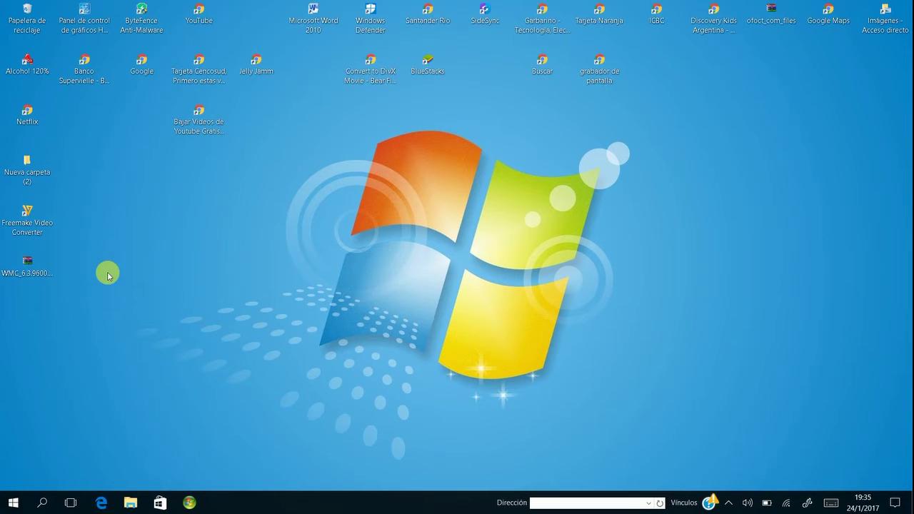
Step: Extract the WMC_6.3.9600.16384_x64_v12 archive directly onto the desktop
{"action": "right_click", "coordinate": [28, 268]}
{"action": "left_click", "coordinate": [129, 302]}
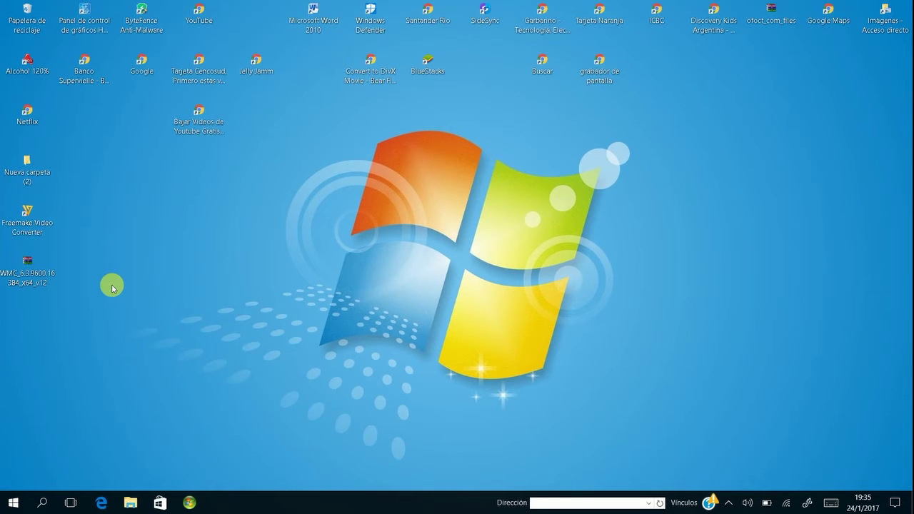
{"action": "left_click", "coordinate": [43, 267]}
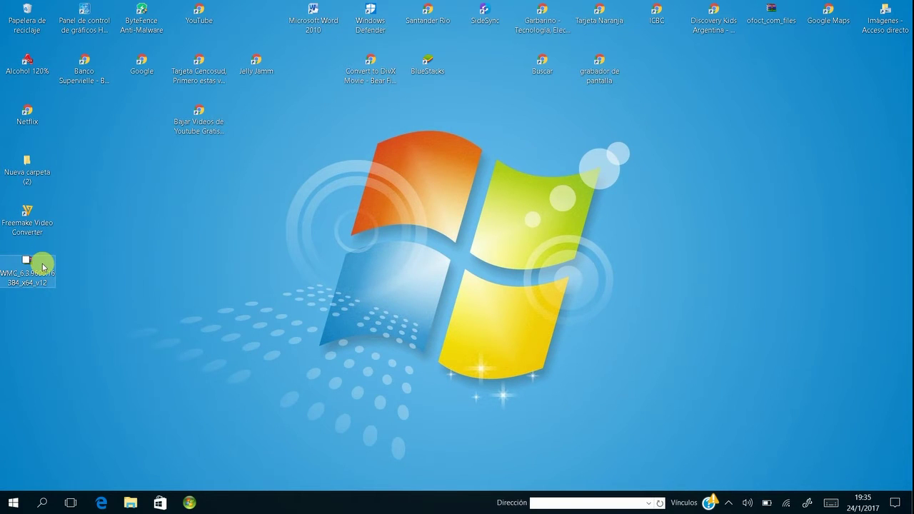
{"action": "right_click", "coordinate": [42, 266]}
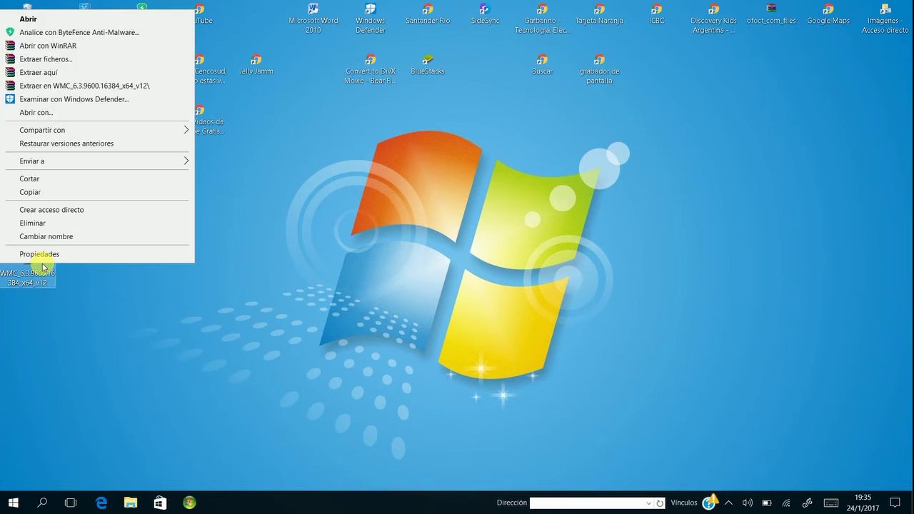
{"action": "left_click", "coordinate": [69, 74]}
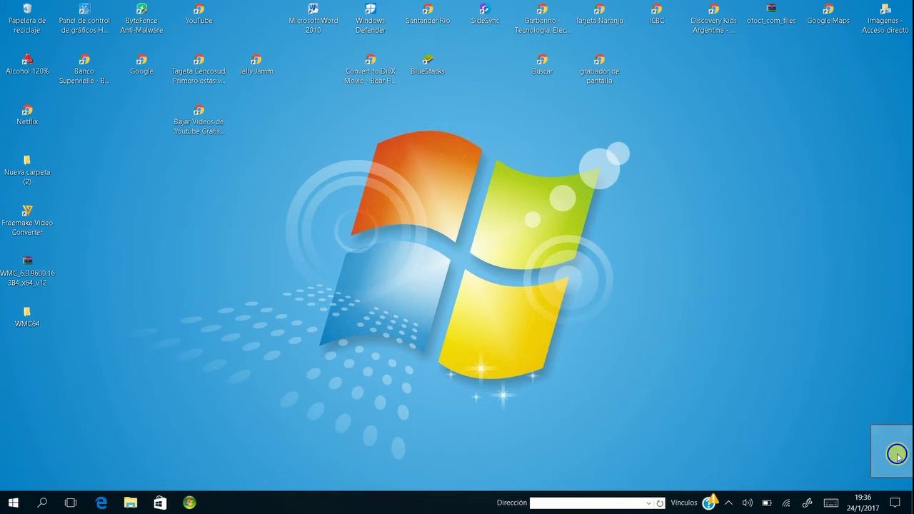
{"action": "right_click", "coordinate": [892, 450]}
{"action": "left_click", "coordinate": [600, 364]}
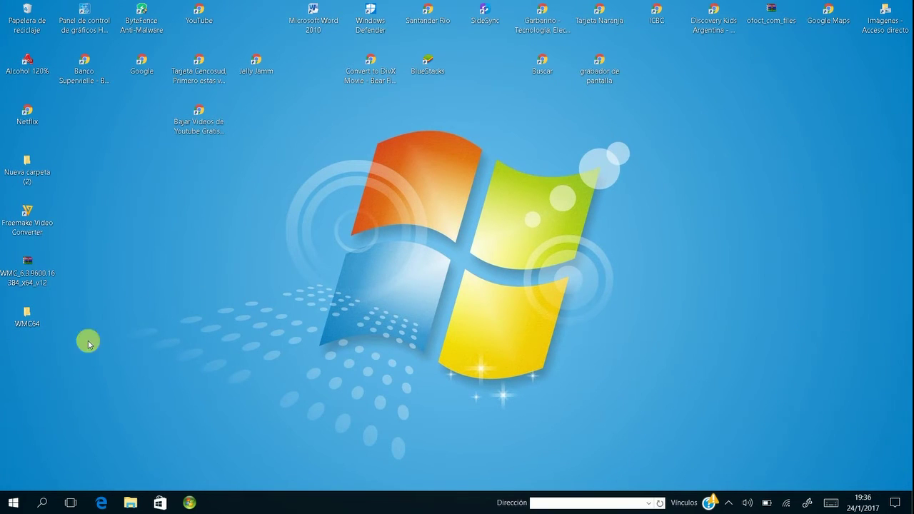
Step: Open the extracted WMC64 folder from the desktop, closing the stray Este equipo window
{"action": "left_click", "coordinate": [52, 316]}
{"action": "double_click", "coordinate": [52, 316]}
{"action": "left_click", "coordinate": [50, 312]}
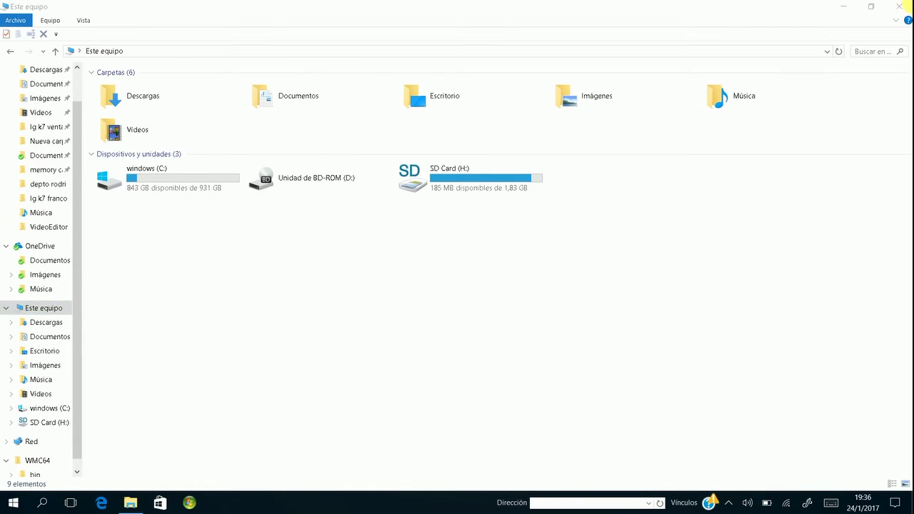
{"action": "left_click", "coordinate": [898, 7]}
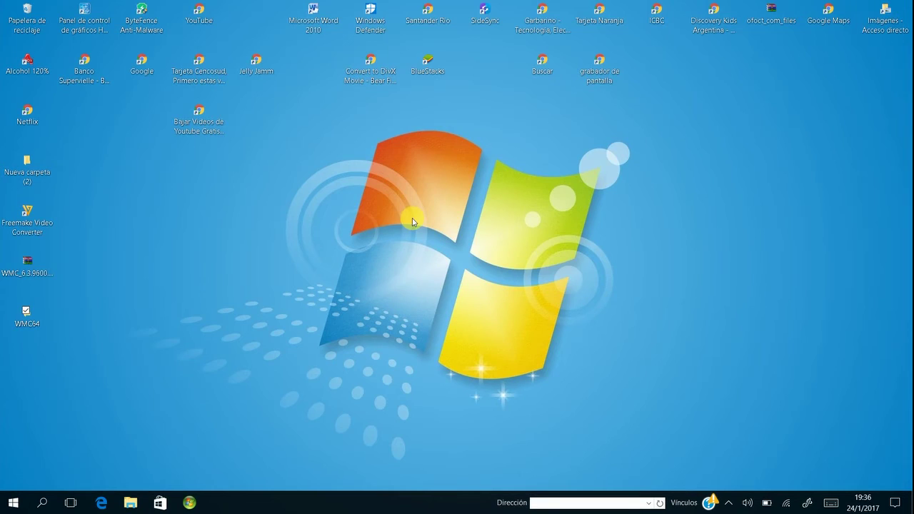
{"action": "double_click", "coordinate": [49, 319]}
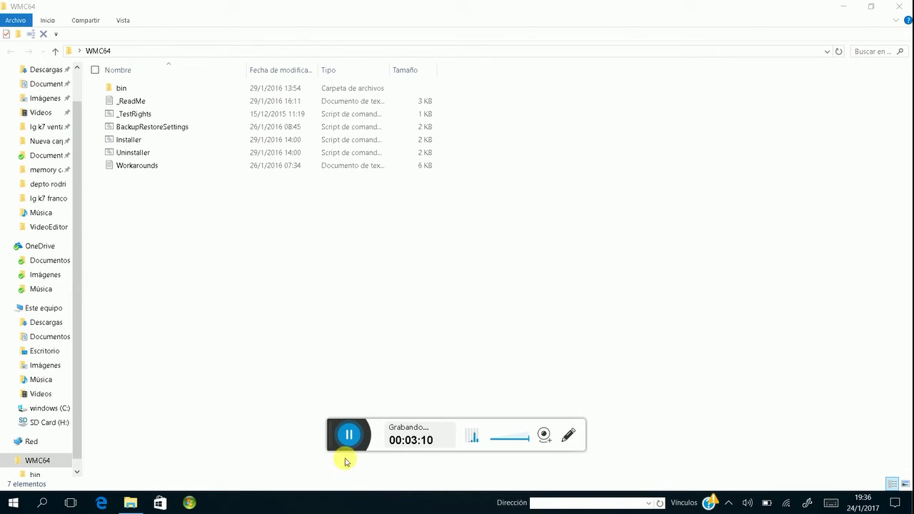
Step: Select the Installer script in the WMC64 folder
{"action": "left_click", "coordinate": [349, 434]}
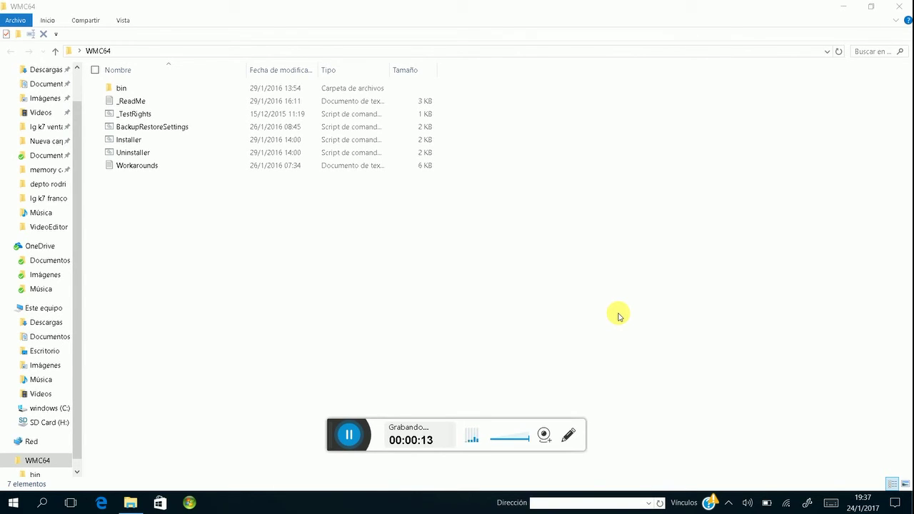
{"action": "left_click", "coordinate": [171, 144]}
{"action": "left_click", "coordinate": [190, 192]}
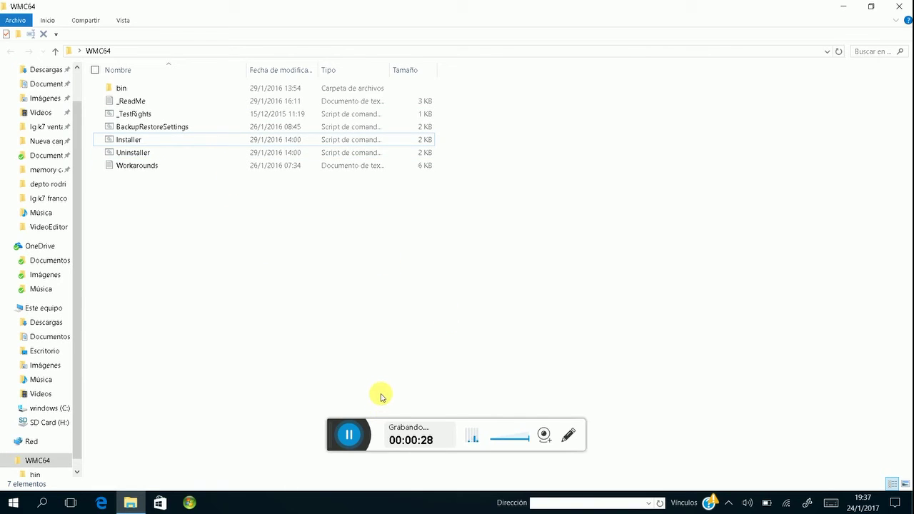
{"action": "left_click", "coordinate": [336, 434]}
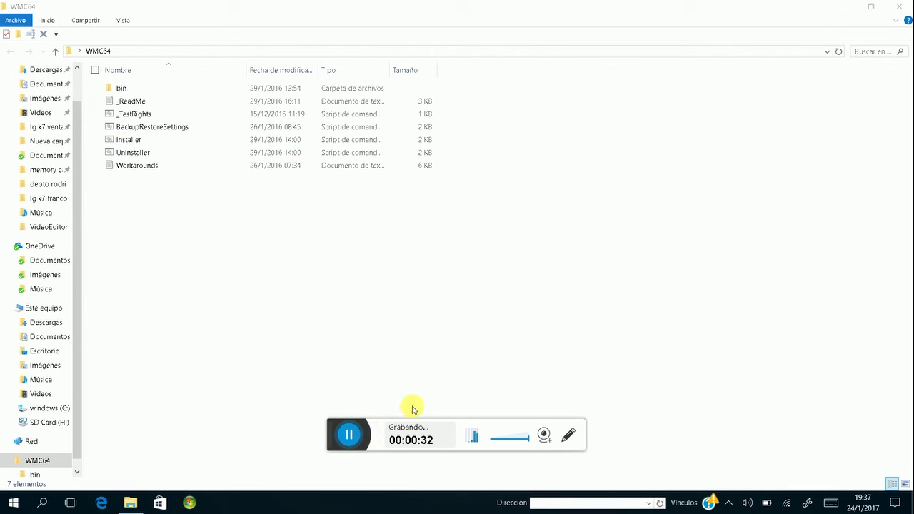
{"action": "left_click", "coordinate": [344, 439]}
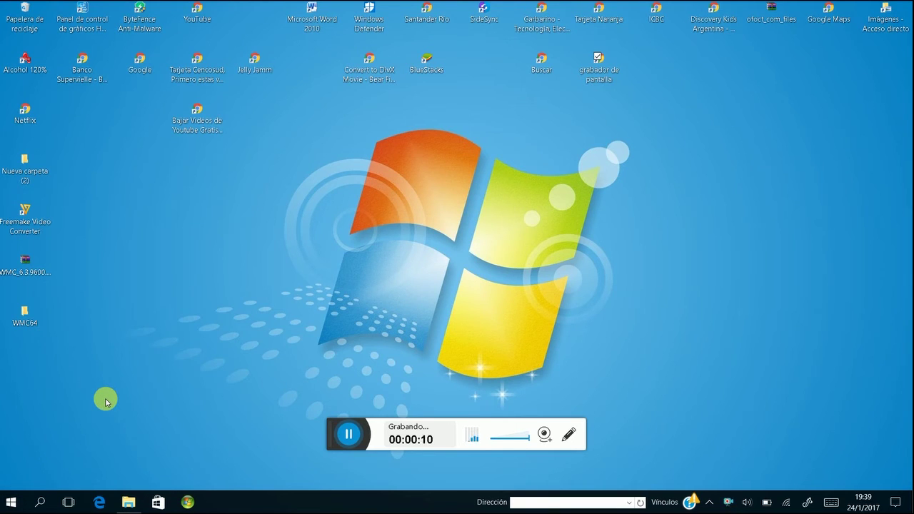
Step: Expand the Accesorios de Windows program group and locate Windows Media Center in it
{"action": "left_click", "coordinate": [3, 505]}
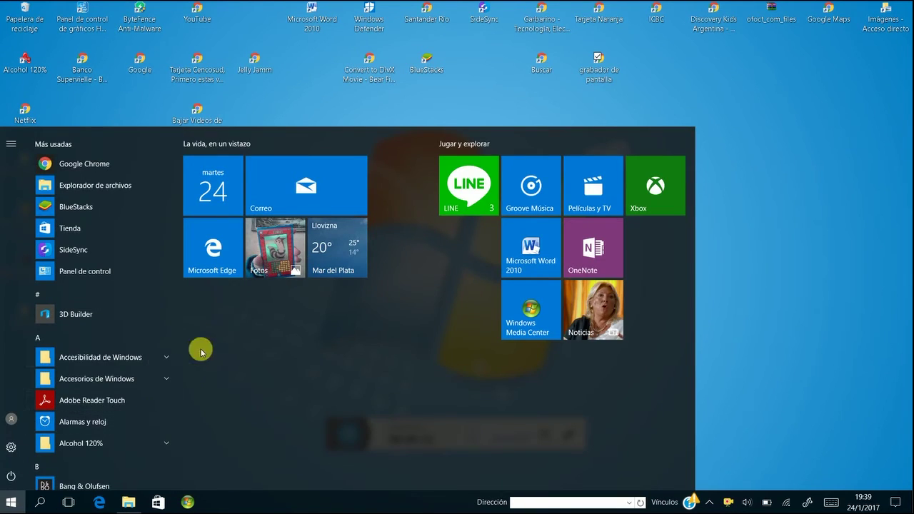
{"action": "left_click", "coordinate": [102, 387]}
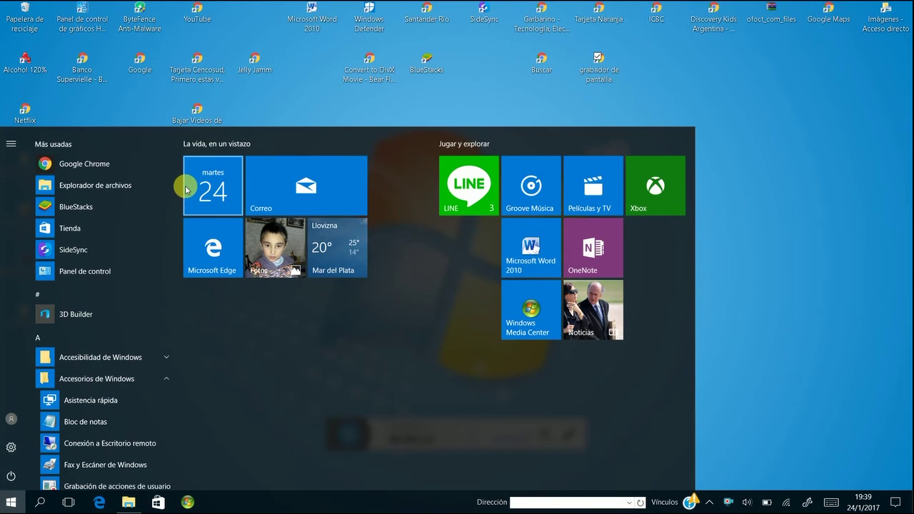
{"action": "left_click_drag", "start_coordinate": [175, 184], "coordinate": [175, 228]}
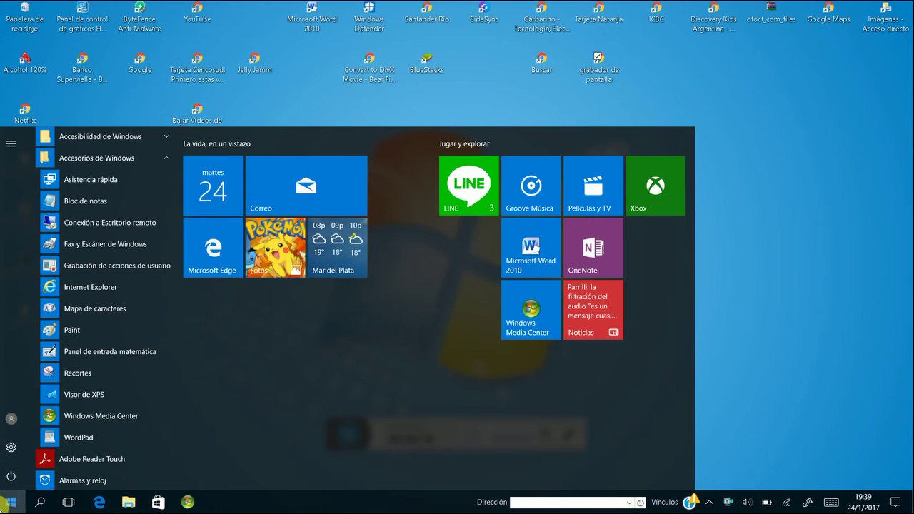
Step: Launch Windows Media Center and close it again, declining to run EhTray.exe
{"action": "left_click", "coordinate": [192, 503]}
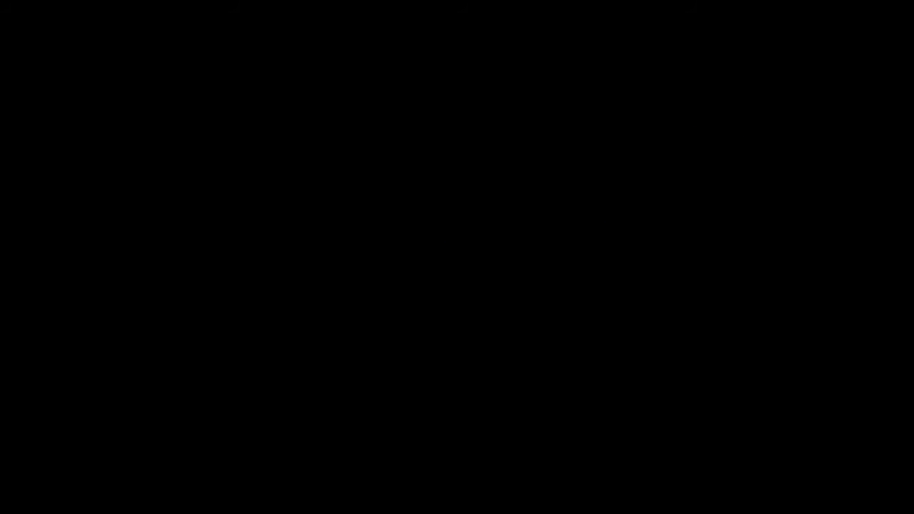
{"action": "left_click", "coordinate": [899, 12]}
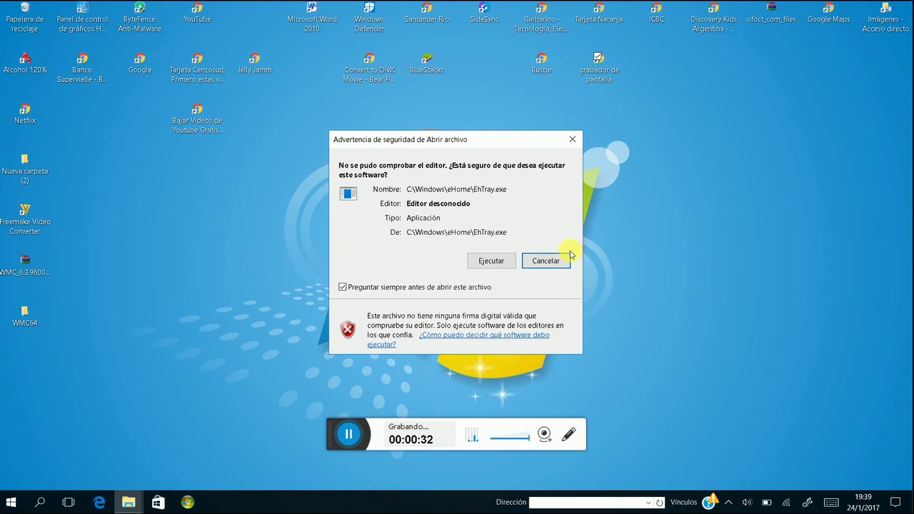
{"action": "left_click", "coordinate": [560, 261]}
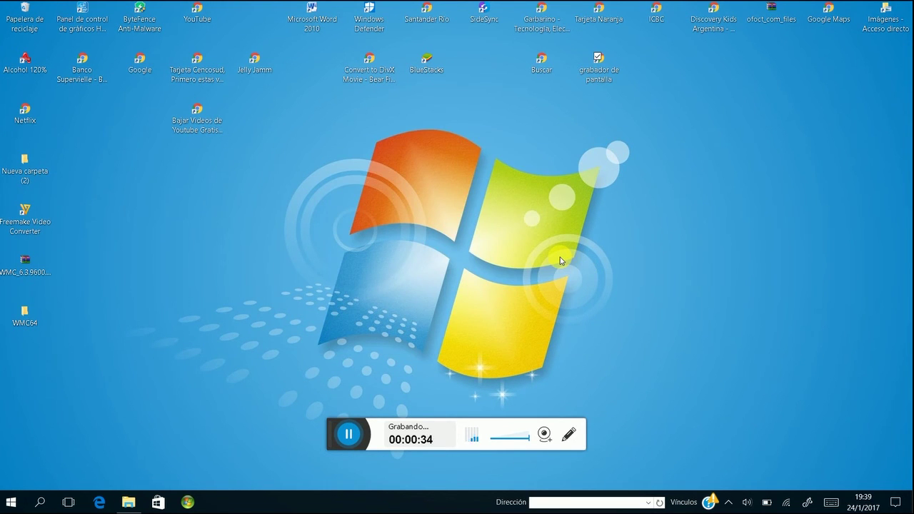